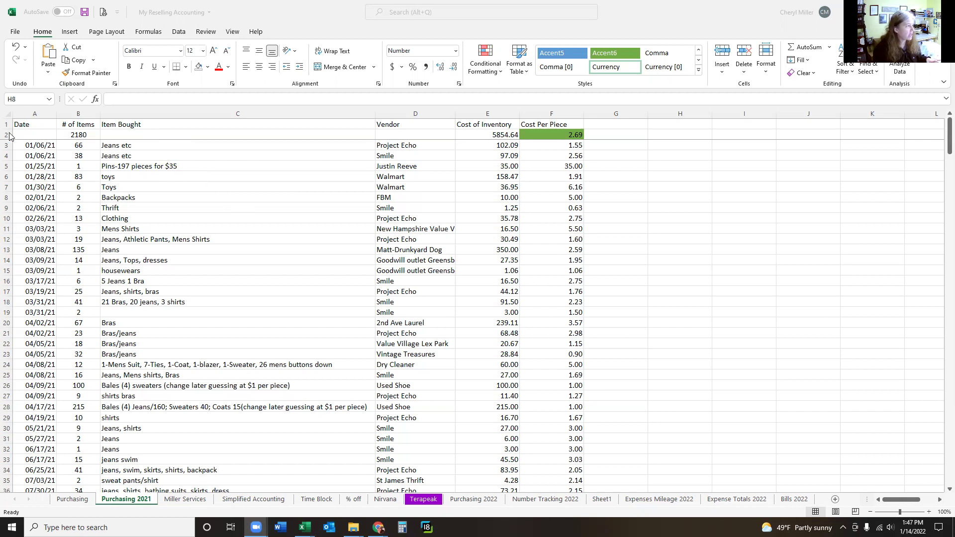
Copy the purchase records in A3:F31 of the Purchasing 2021 sheet, from Date through Cost Per Piece.
{"action": "left_click", "coordinate": [36, 145]}
{"action": "left_click", "coordinate": [37, 145]}
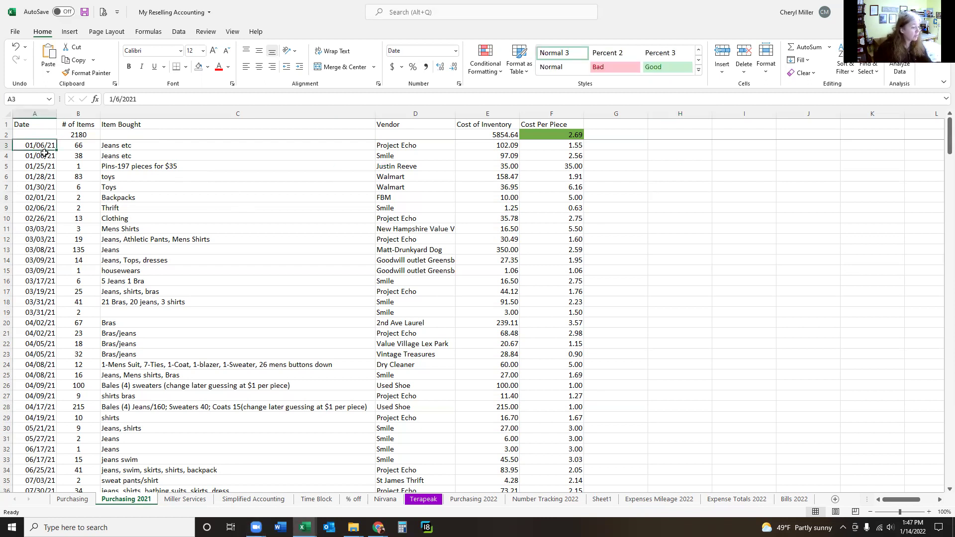
{"action": "left_click_drag", "start_coordinate": [38, 146], "coordinate": [559, 146]}
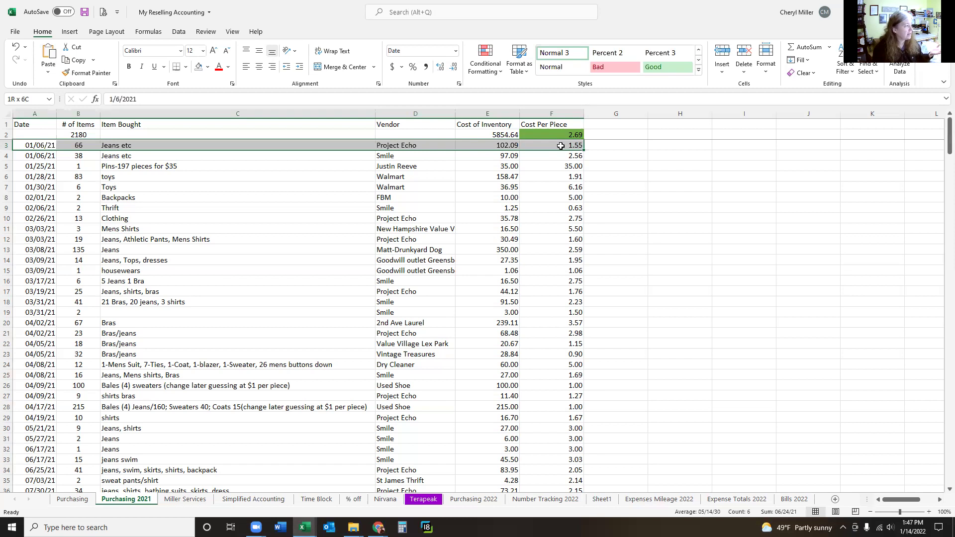
{"action": "left_click_drag", "start_coordinate": [560, 145], "coordinate": [562, 439]}
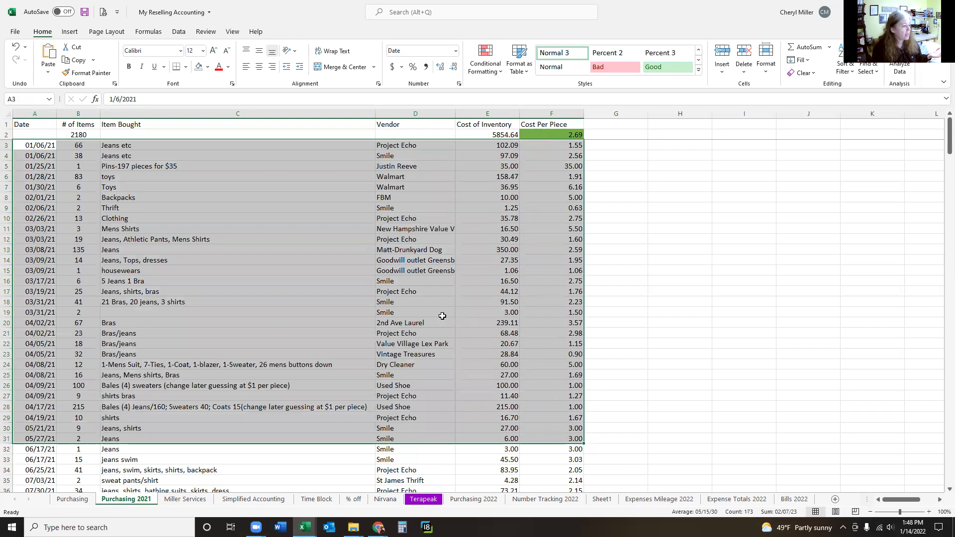
{"action": "right_click", "coordinate": [334, 223]}
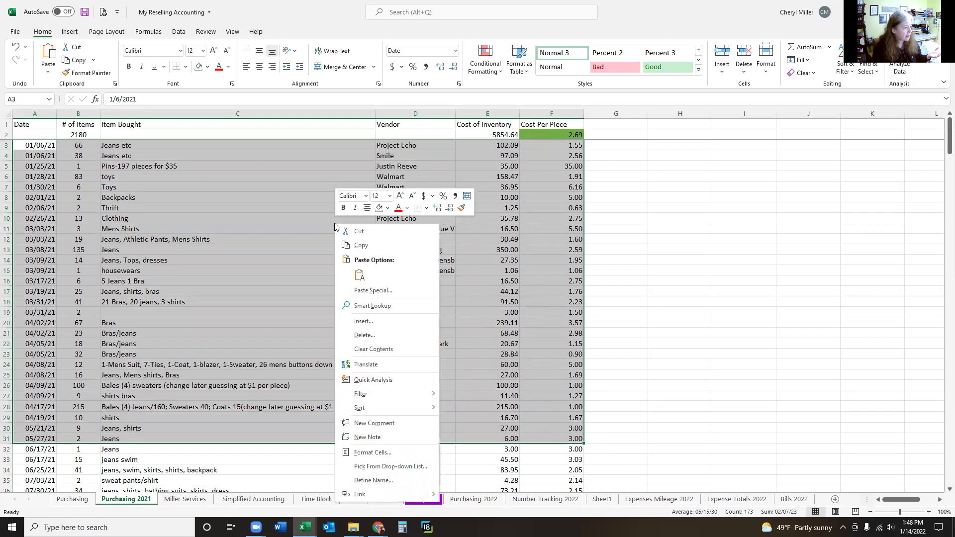
{"action": "left_click", "coordinate": [361, 245]}
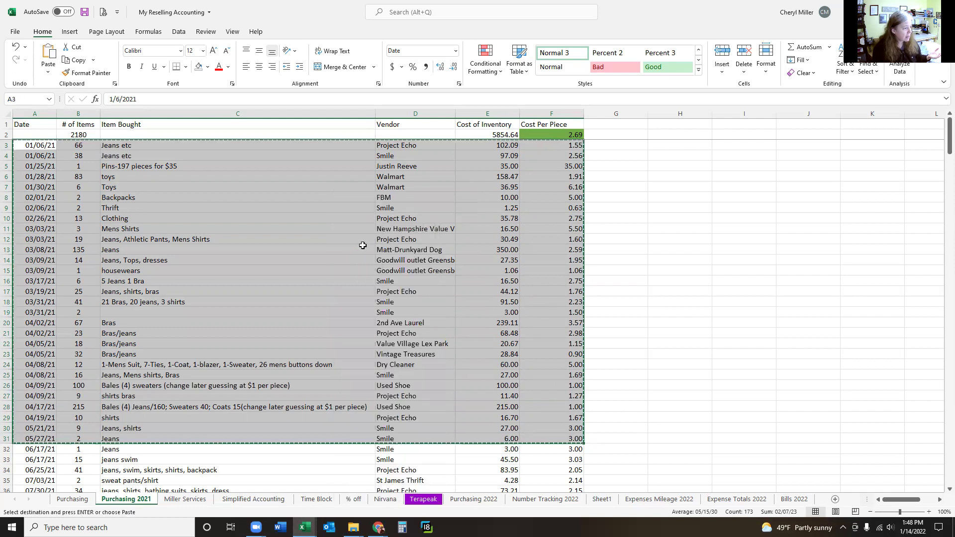
Switch to the Simplified Accounting v.6 workbook and paste the copied purchases into its Purchasing sheet at A3, over the example row.
{"action": "mouse_move", "coordinate": [305, 526]}
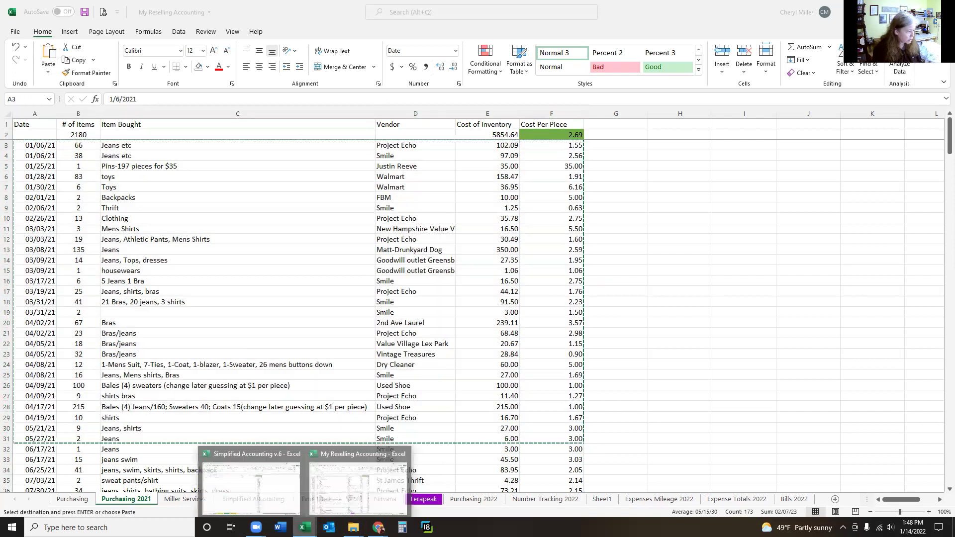
{"action": "left_click", "coordinate": [269, 488]}
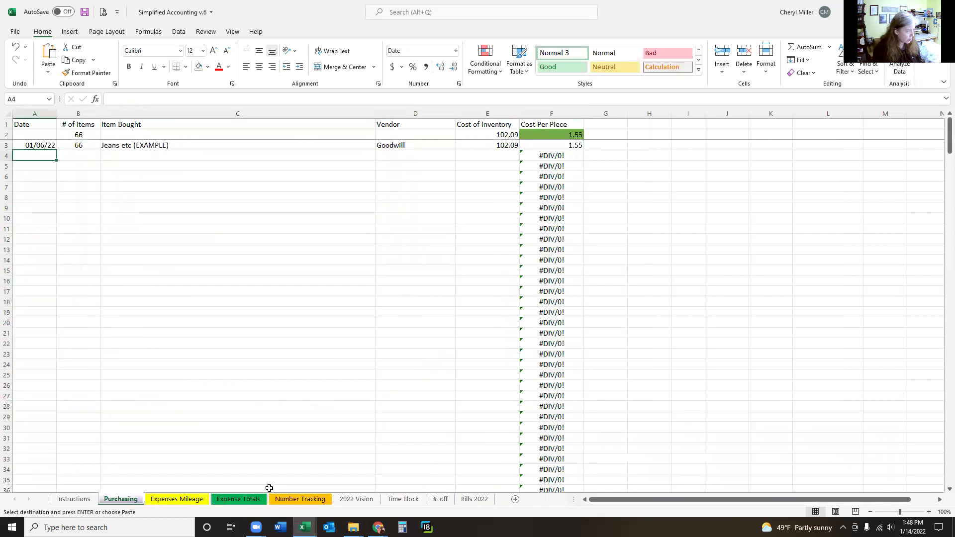
{"action": "left_click", "coordinate": [38, 145]}
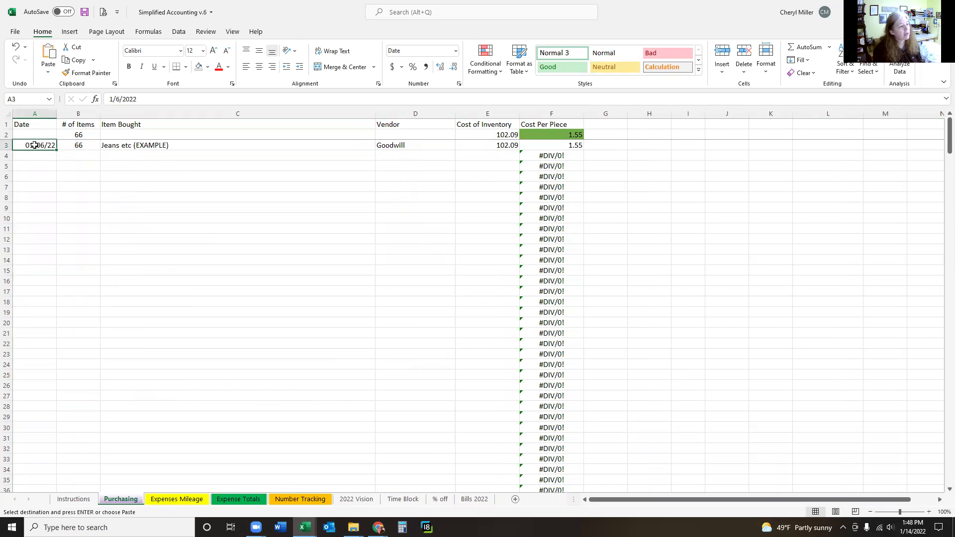
{"action": "right_click", "coordinate": [35, 145]}
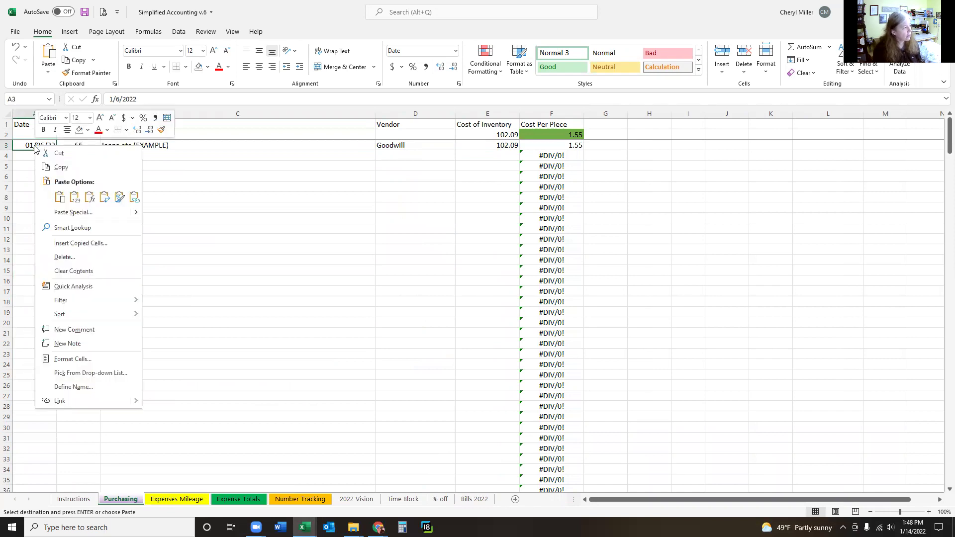
{"action": "left_click", "coordinate": [59, 198]}
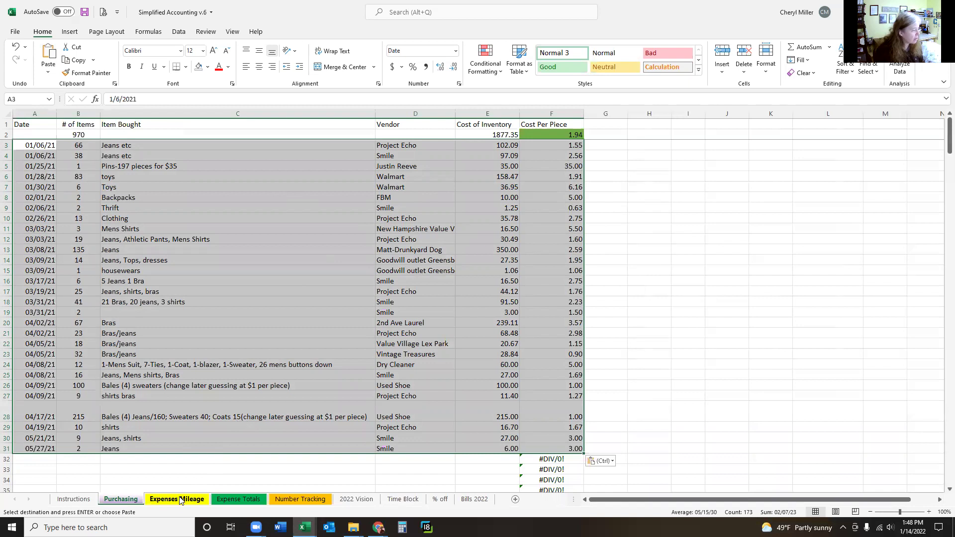
Return to the My Reselling Accounting workbook and unhide the Expenses Mileage 2021 sheet.
{"action": "key", "text": "alt+Tab"}
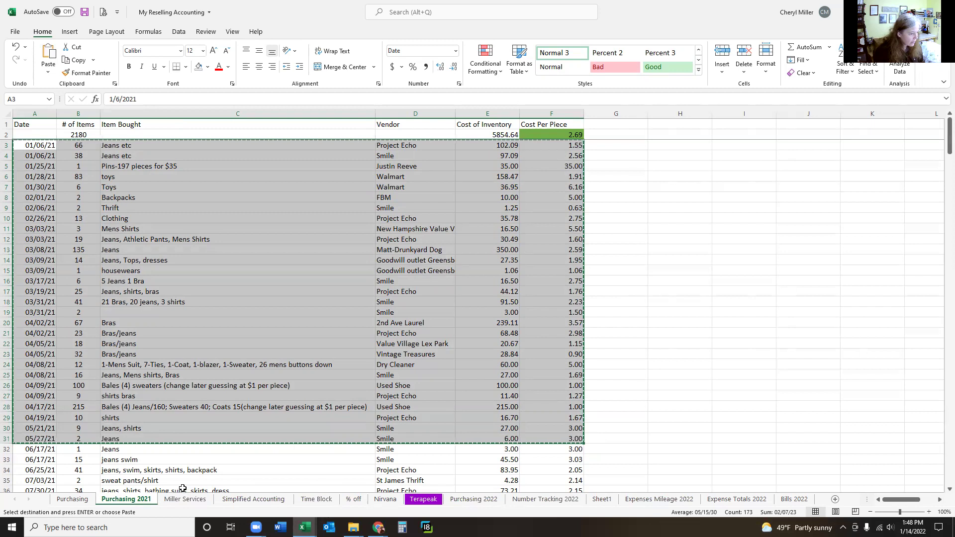
{"action": "right_click", "coordinate": [125, 498]}
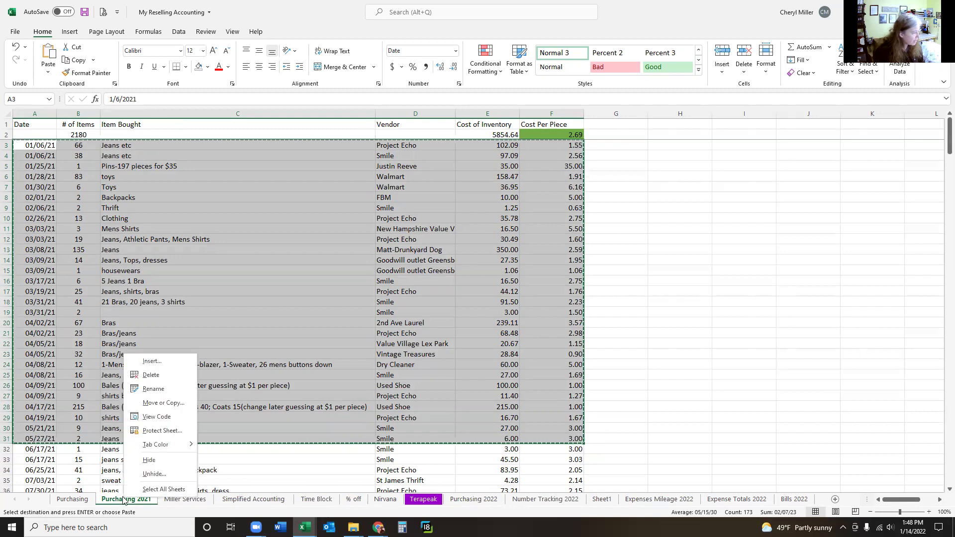
{"action": "left_click", "coordinate": [153, 473]}
{"action": "left_click", "coordinate": [100, 470]}
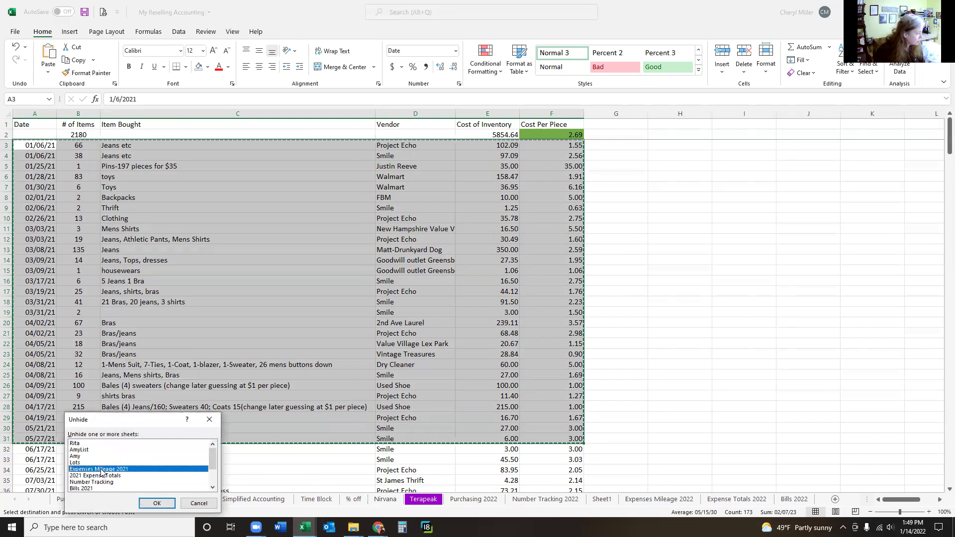
{"action": "left_click", "coordinate": [157, 502]}
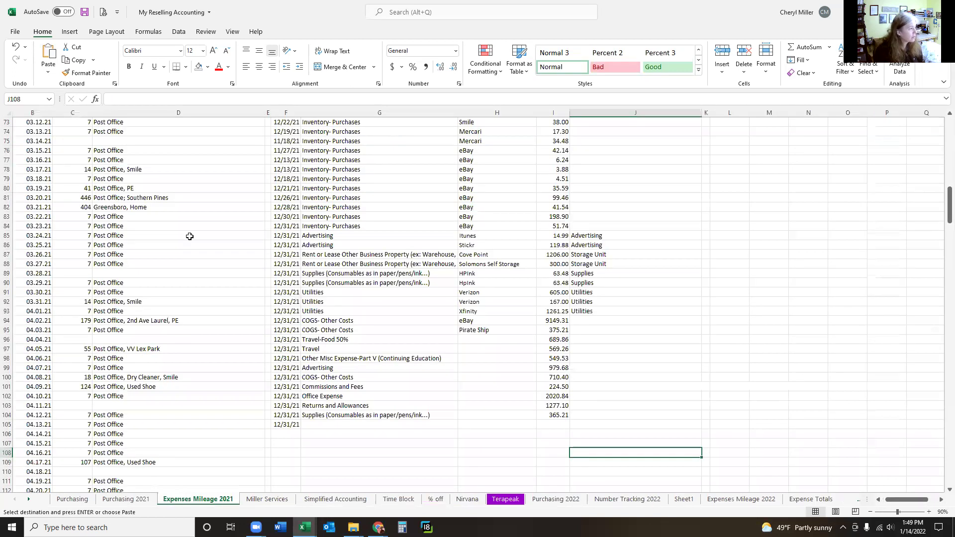
Copy the mileage dates, miles and places in B3:D185 of the Expenses Mileage 2021 sheet.
{"action": "left_click_drag", "start_coordinate": [940, 208], "coordinate": [941, 119]}
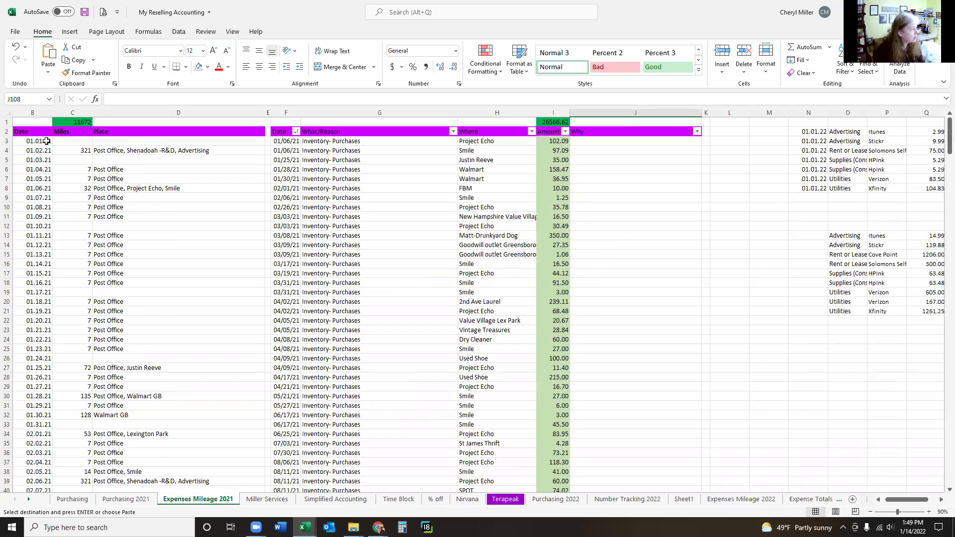
{"action": "left_click_drag", "start_coordinate": [31, 141], "coordinate": [143, 234]}
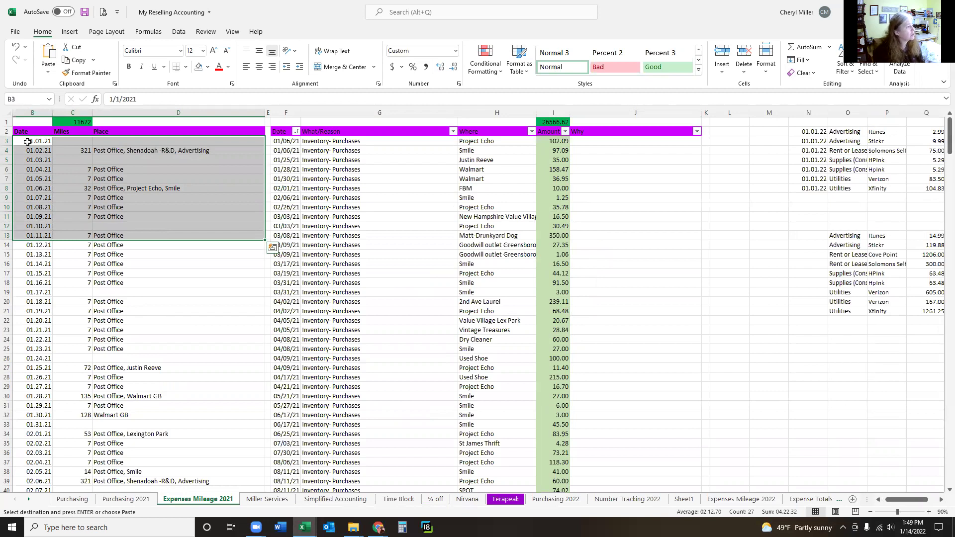
{"action": "left_click_drag", "start_coordinate": [28, 142], "coordinate": [103, 434]}
{"action": "key", "text": "ctrl+c"}
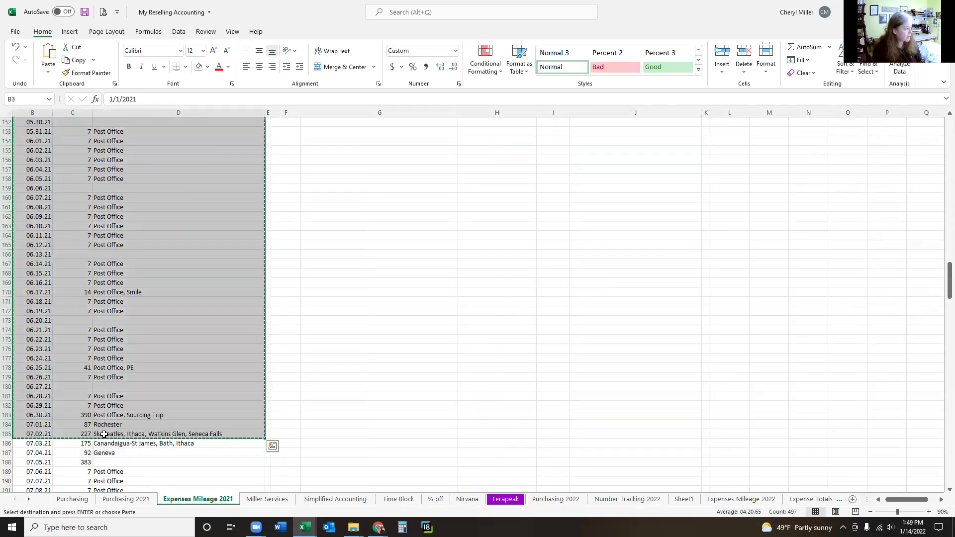
Paste the mileage records into the Expenses Mileage sheet of Simplified Accounting v.6, starting at the first date in B4.
{"action": "key", "text": "alt+Tab"}
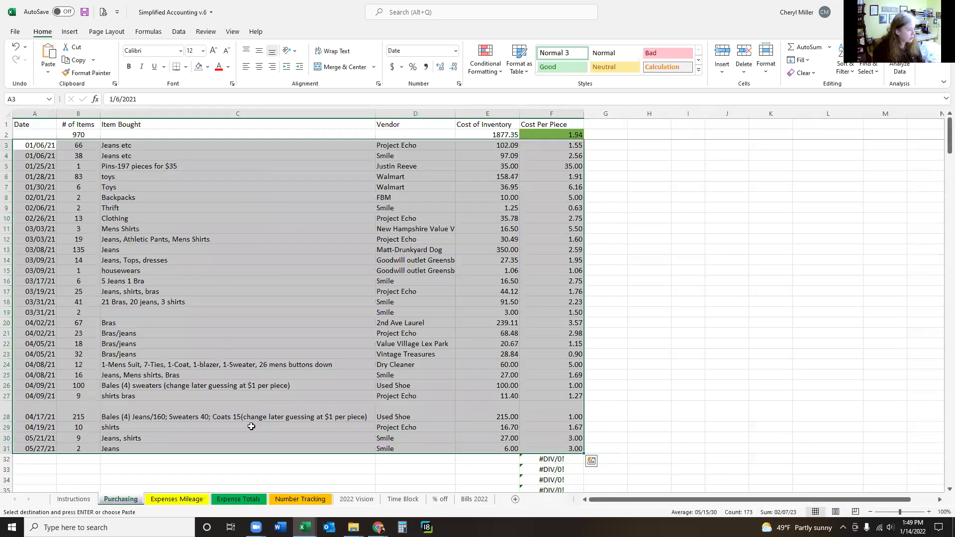
{"action": "left_click", "coordinate": [176, 500]}
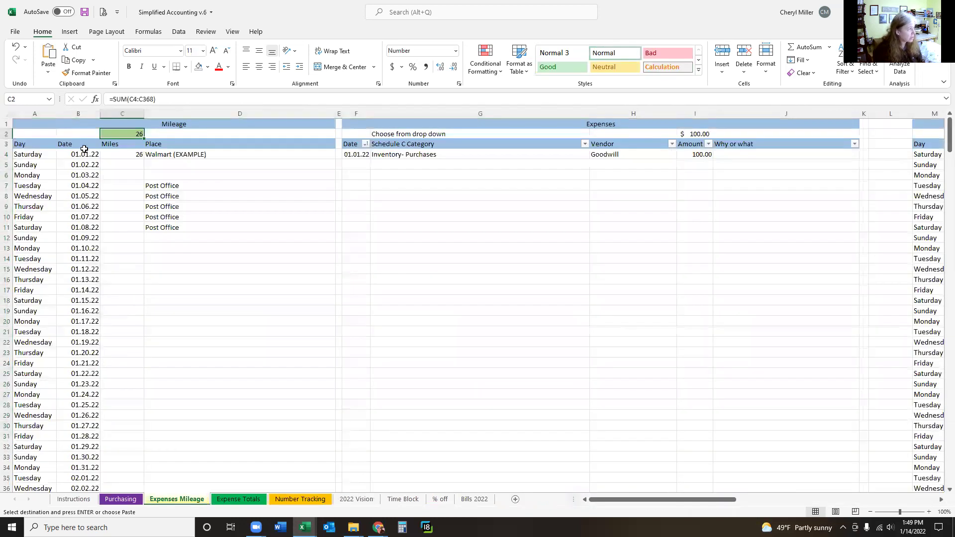
{"action": "left_click", "coordinate": [80, 154]}
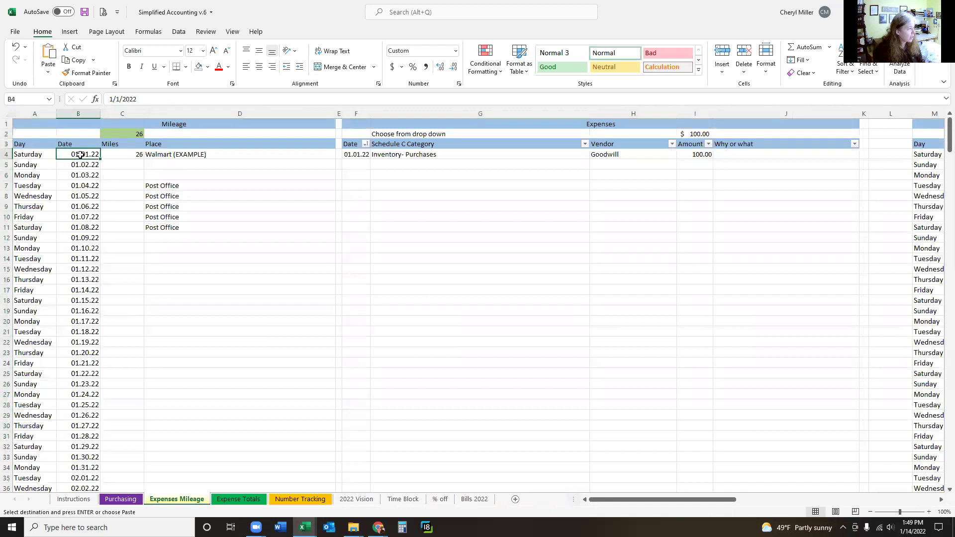
{"action": "key", "text": "ctrl+v"}
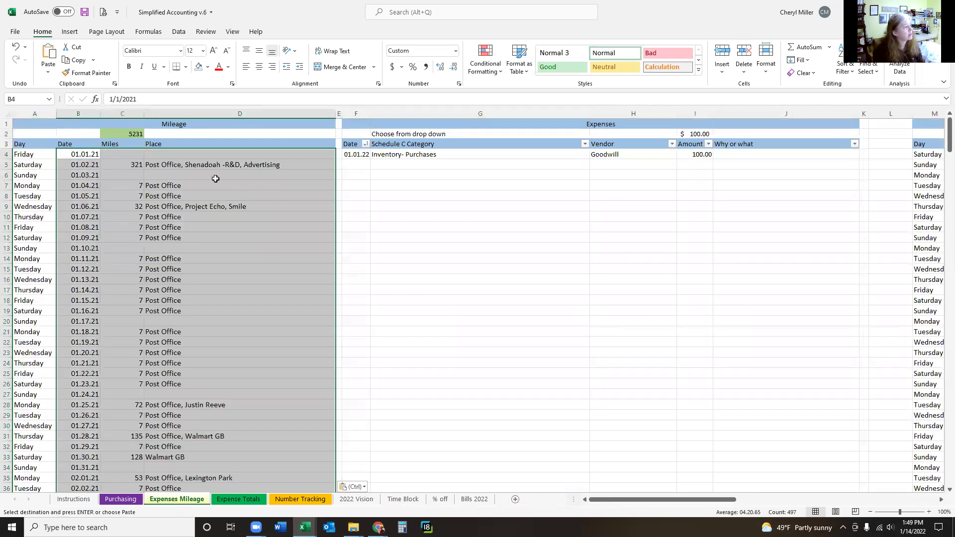
{"action": "right_click", "coordinate": [81, 154]}
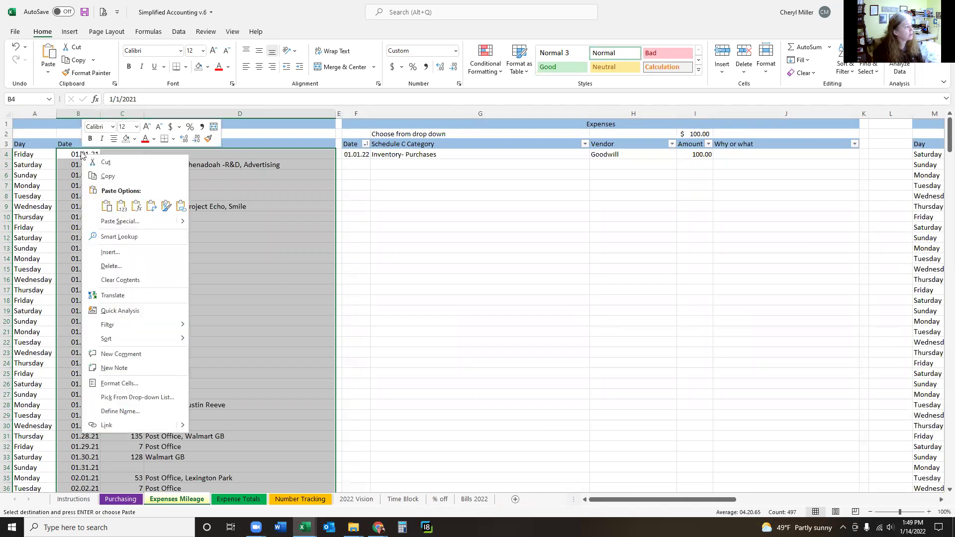
{"action": "left_click", "coordinate": [106, 206]}
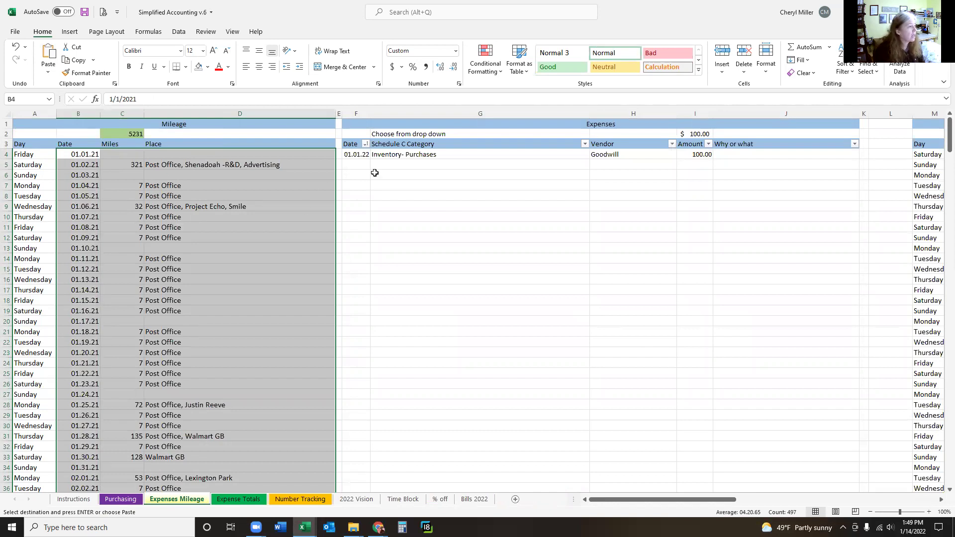
Copy the expense records in F3:J105 of My Reselling Accounting's Expenses Mileage 2021 sheet, from Date through Why.
{"action": "left_click", "coordinate": [392, 153]}
{"action": "left_click_drag", "start_coordinate": [350, 154], "coordinate": [765, 150]}
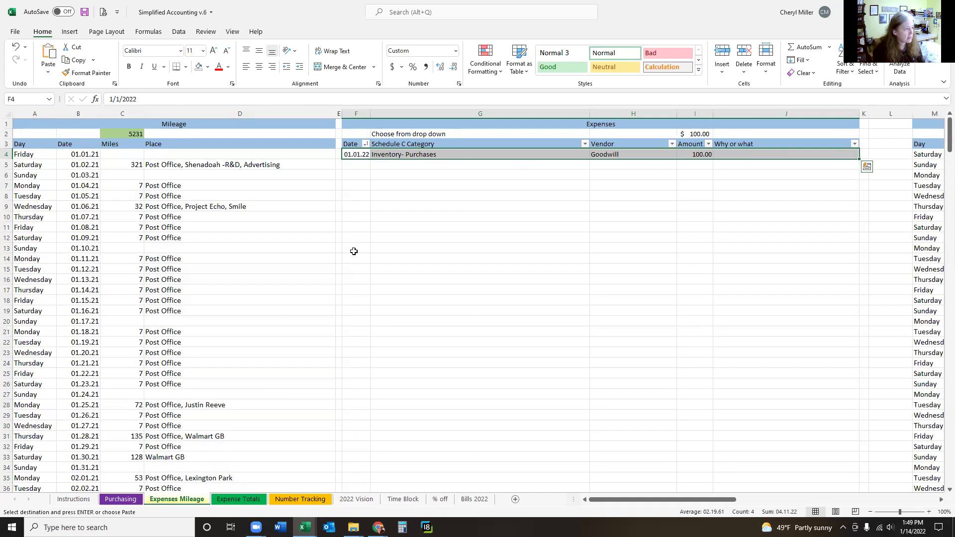
{"action": "key", "text": "alt+Tab"}
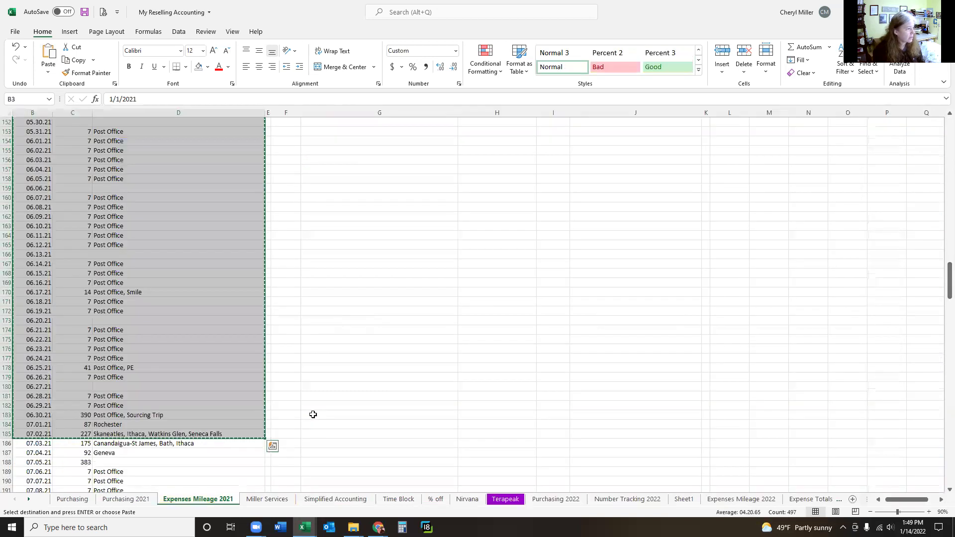
{"action": "left_click_drag", "start_coordinate": [949, 282], "coordinate": [946, 130]}
{"action": "left_click_drag", "start_coordinate": [277, 142], "coordinate": [639, 451]}
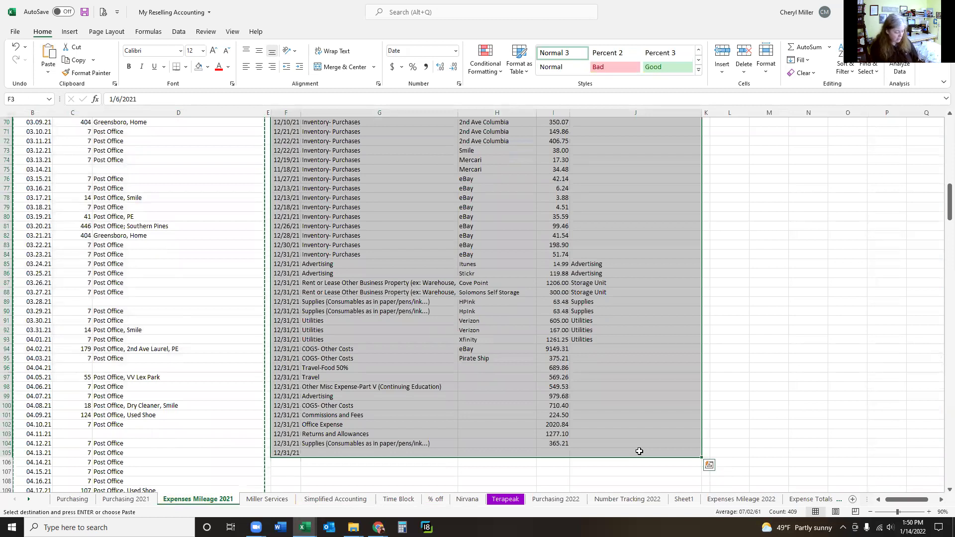
{"action": "right_click", "coordinate": [467, 206]}
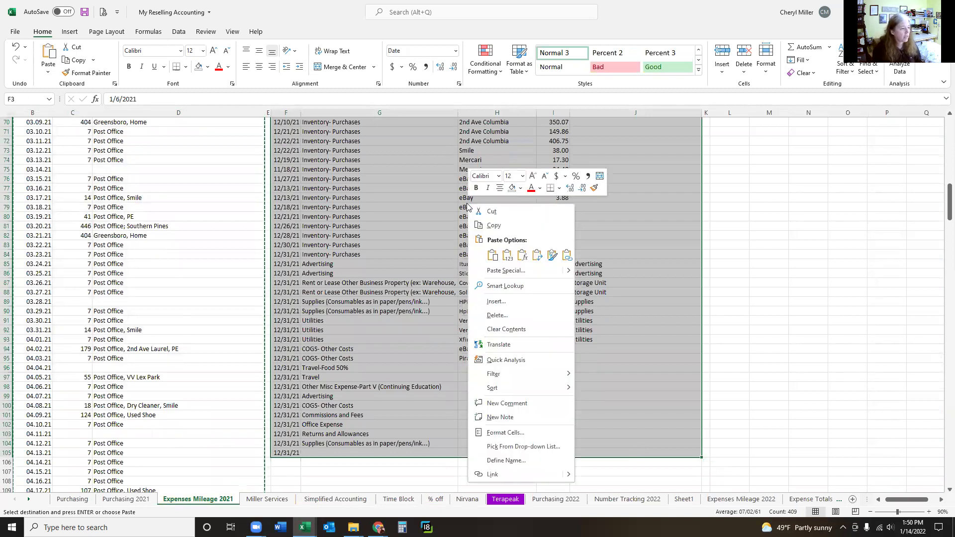
{"action": "left_click", "coordinate": [493, 225]}
{"action": "scroll", "coordinate": [491, 225], "scroll_direction": "up", "scroll_amount": 20}
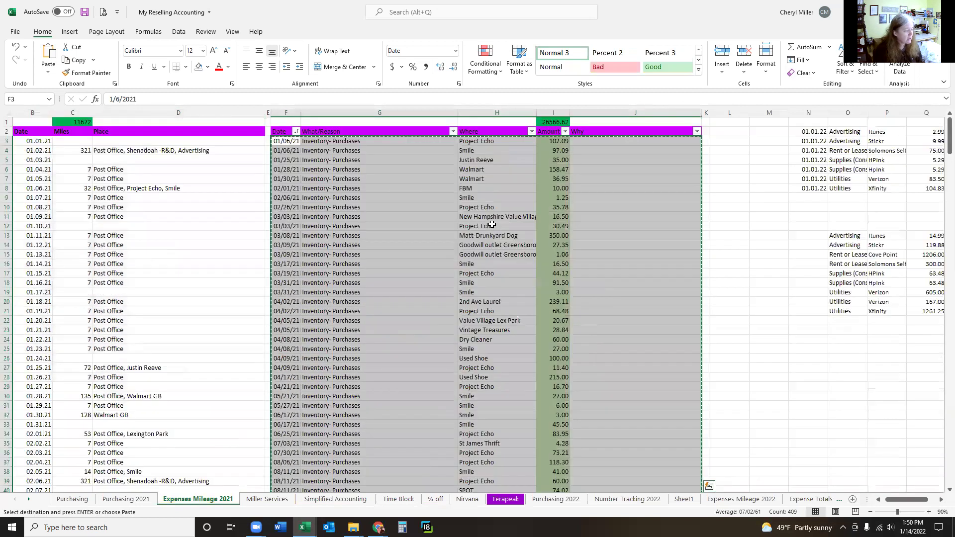
Paste the copied expenses into the Expenses section of Simplified Accounting v.6, starting at F4 over the example entry.
{"action": "key", "text": "alt+Tab"}
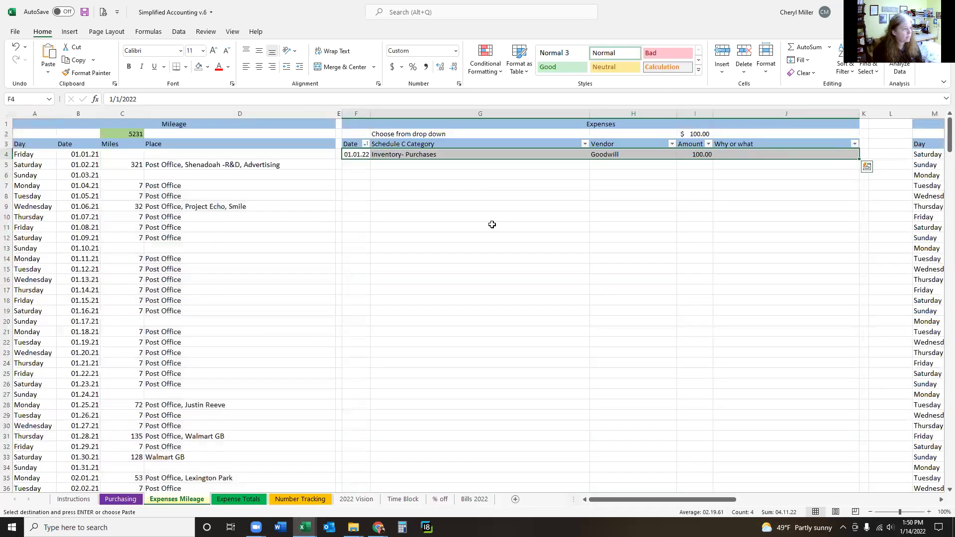
{"action": "left_click", "coordinate": [357, 154]}
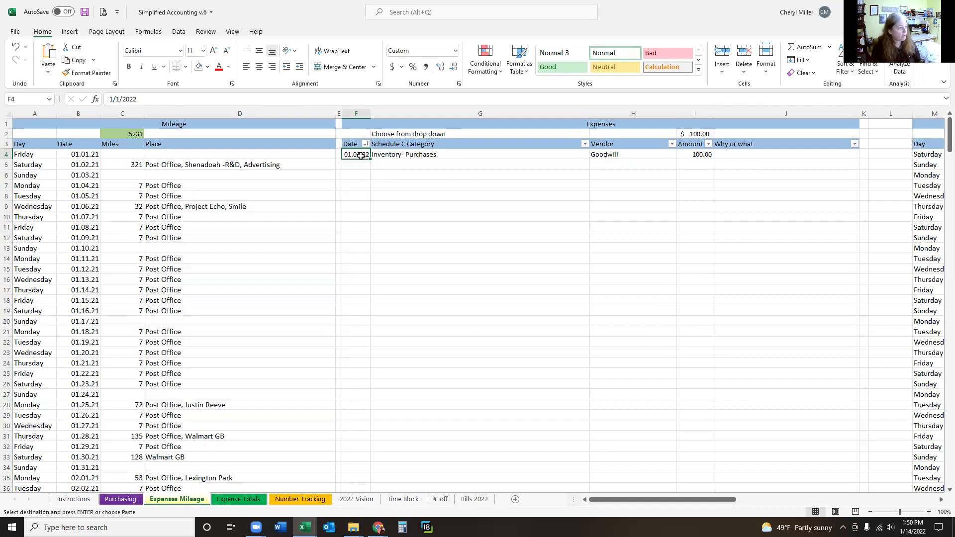
{"action": "right_click", "coordinate": [361, 156]}
{"action": "left_click", "coordinate": [385, 208]}
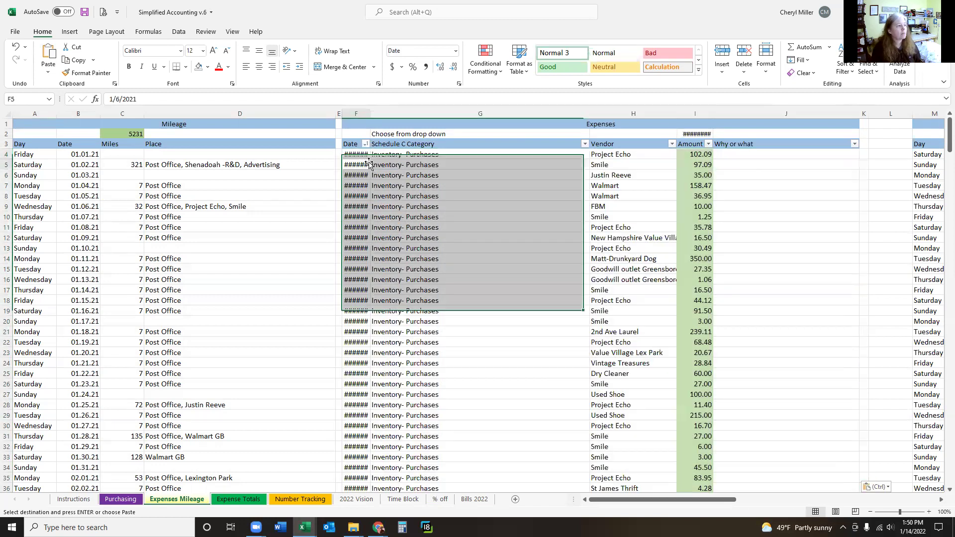
{"action": "left_click", "coordinate": [368, 164]}
{"action": "double_click", "coordinate": [370, 114]}
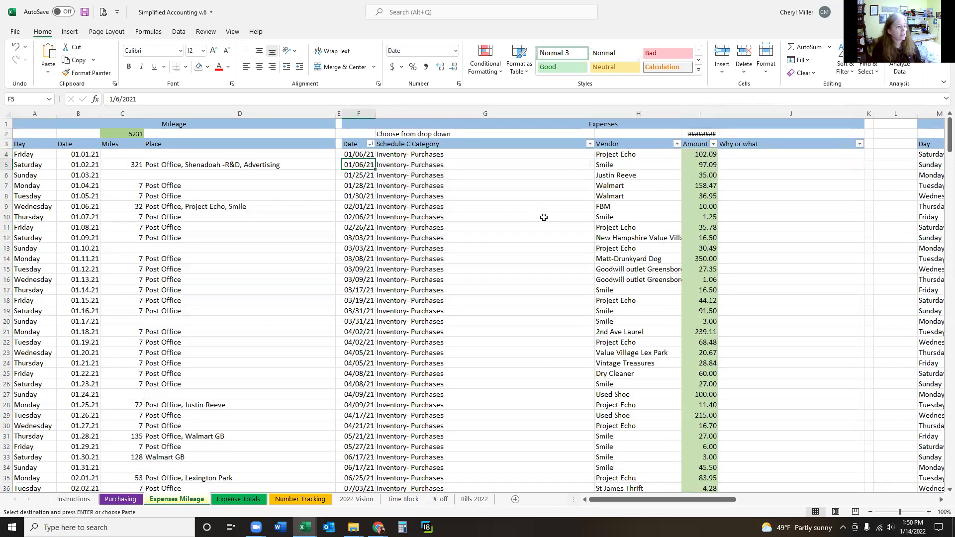
{"action": "double_click", "coordinate": [717, 114]}
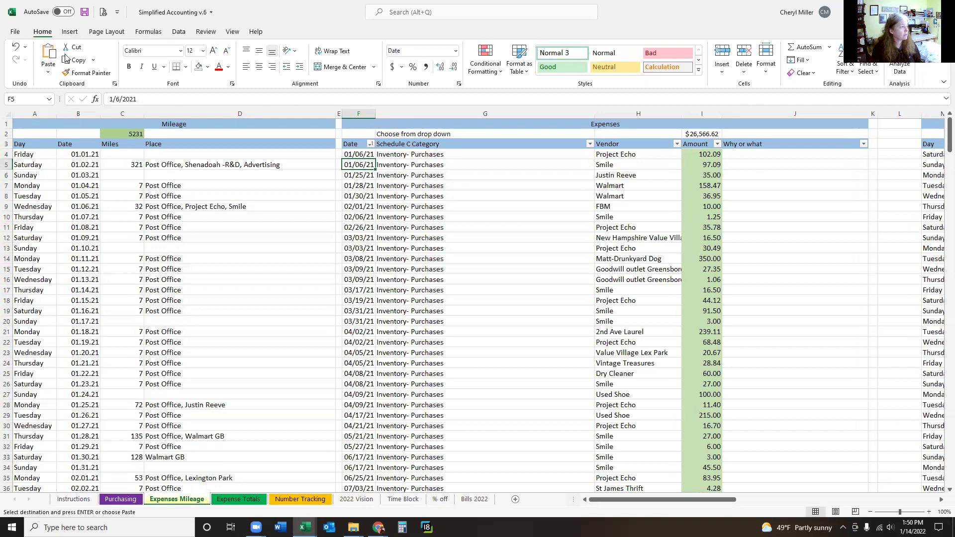
{"action": "left_click", "coordinate": [15, 47]}
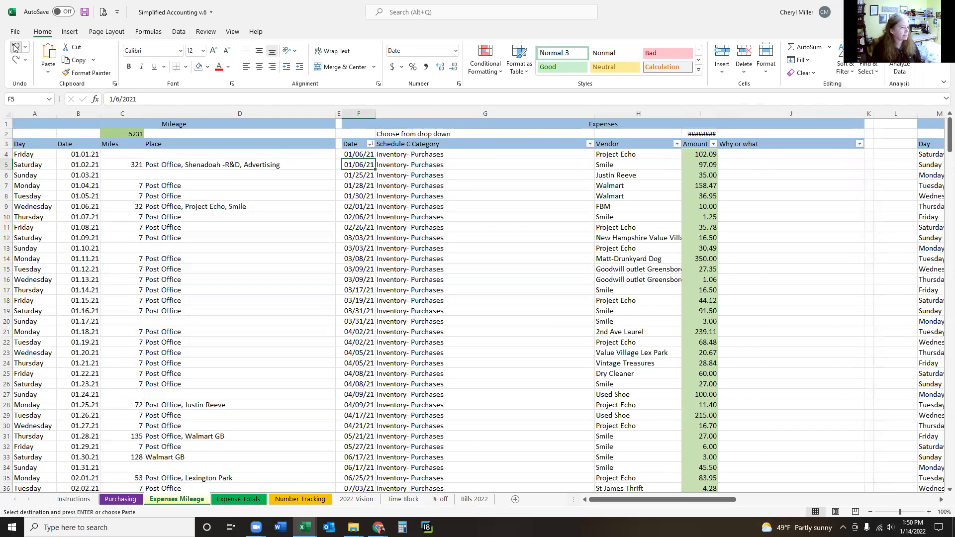
{"action": "left_click", "coordinate": [15, 47]}
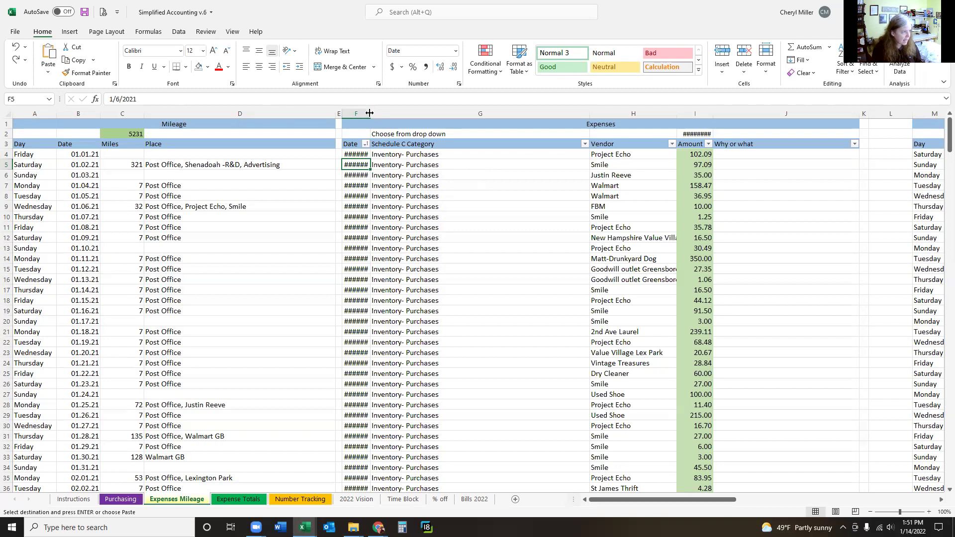
Autofit the widths of the Date, Amount and Vendor columns in the Expenses section.
{"action": "double_click", "coordinate": [370, 112]}
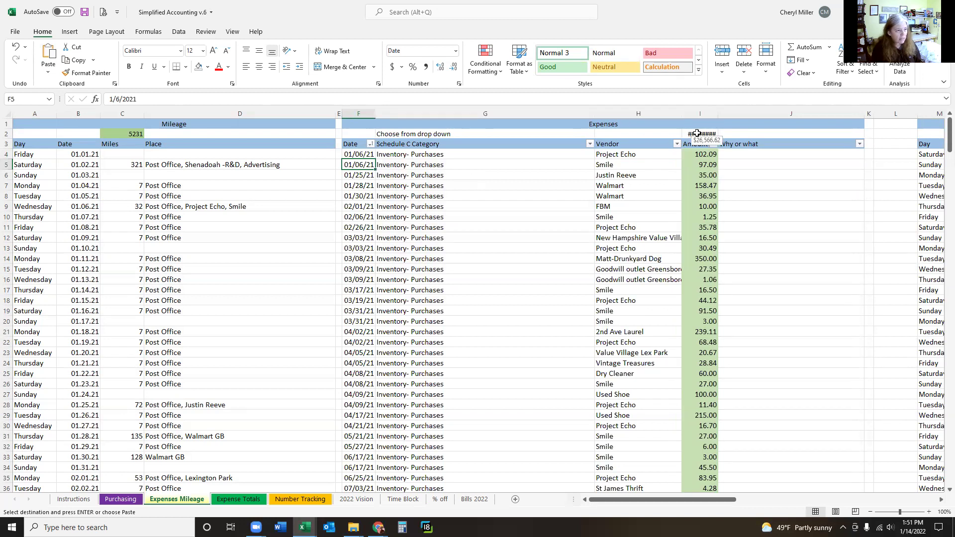
{"action": "double_click", "coordinate": [717, 111]}
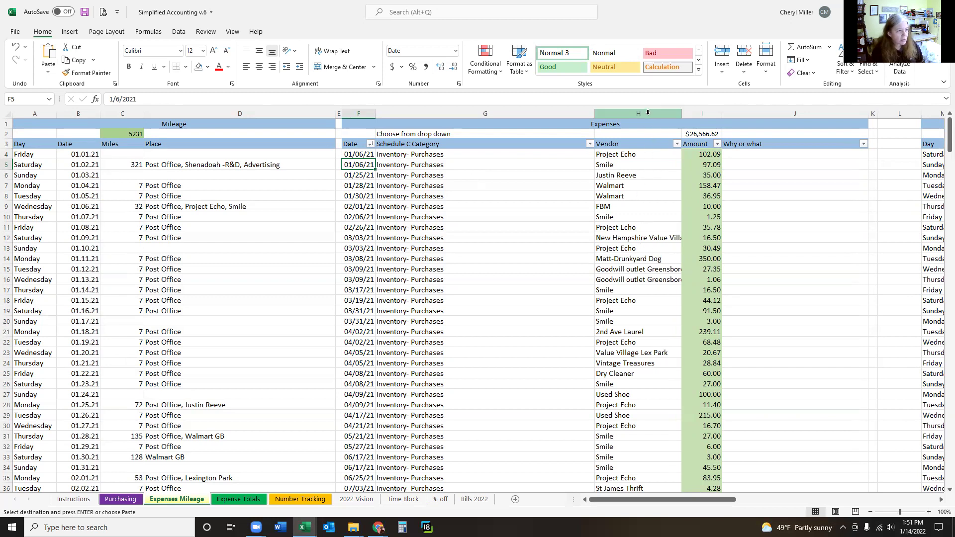
{"action": "double_click", "coordinate": [682, 114]}
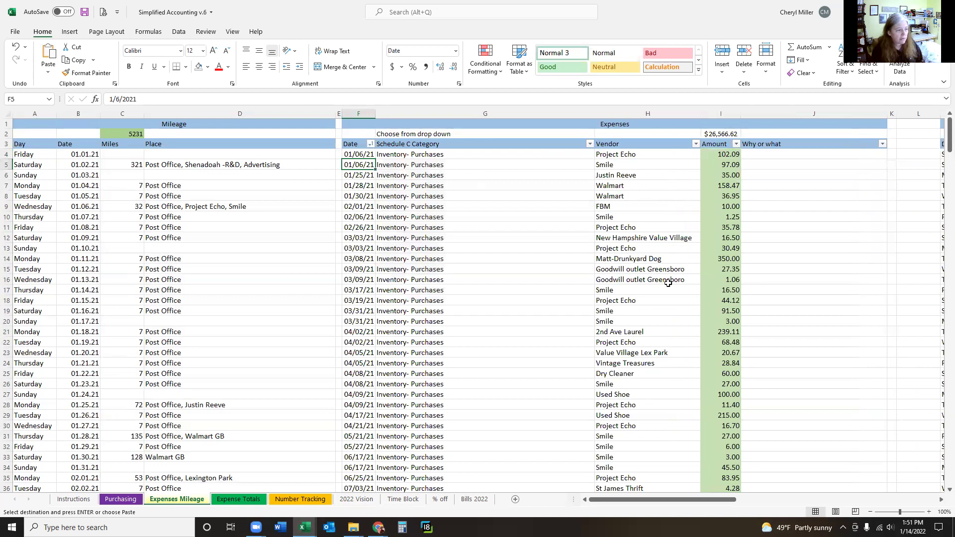